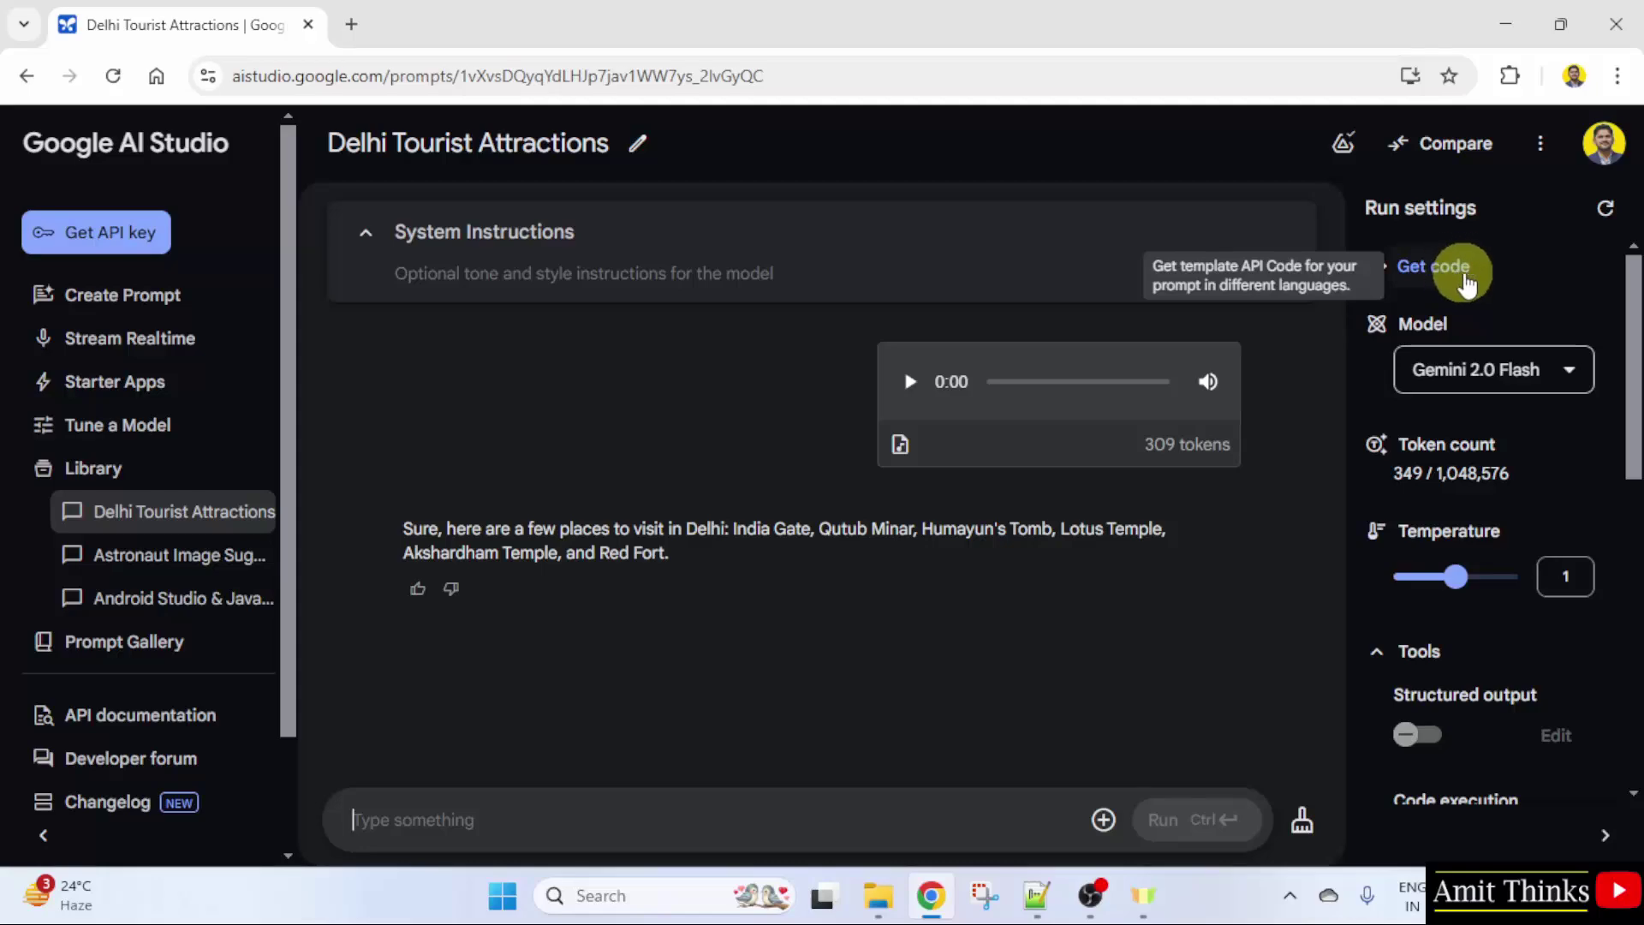
Show the prompt's Python code and highlight GEMINI_API_KEY and the gemini-2.0-flash model name.
{"action": "left_click", "coordinate": [1462, 272]}
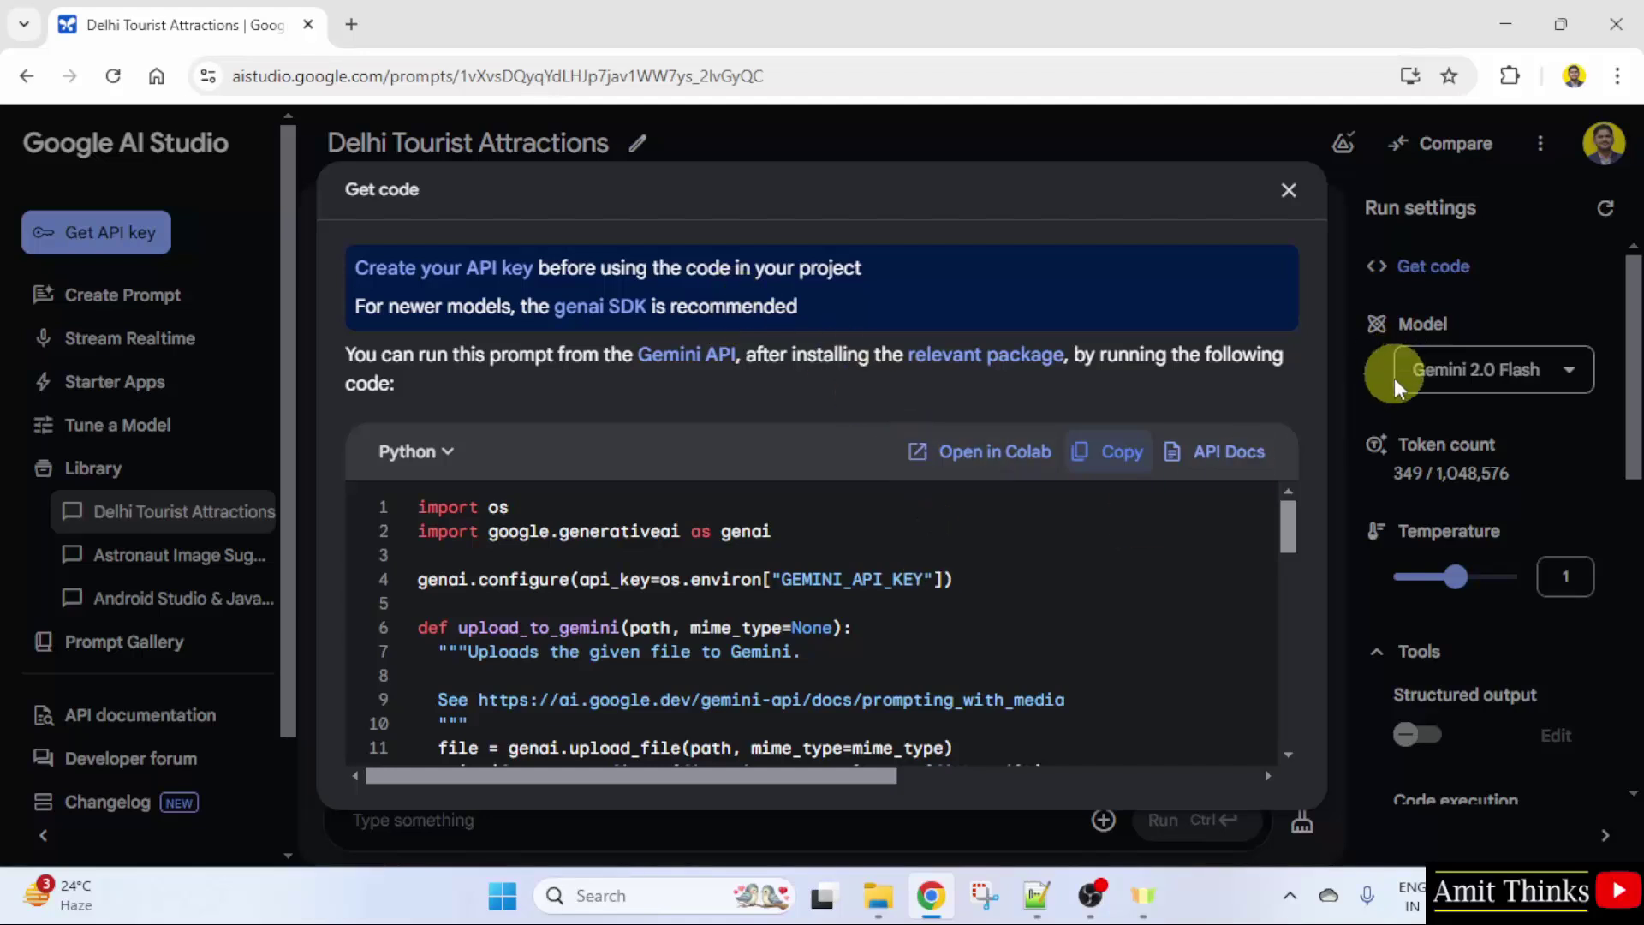
{"action": "scroll", "coordinate": [1294, 539], "scroll_direction": "right", "scroll_amount": 5}
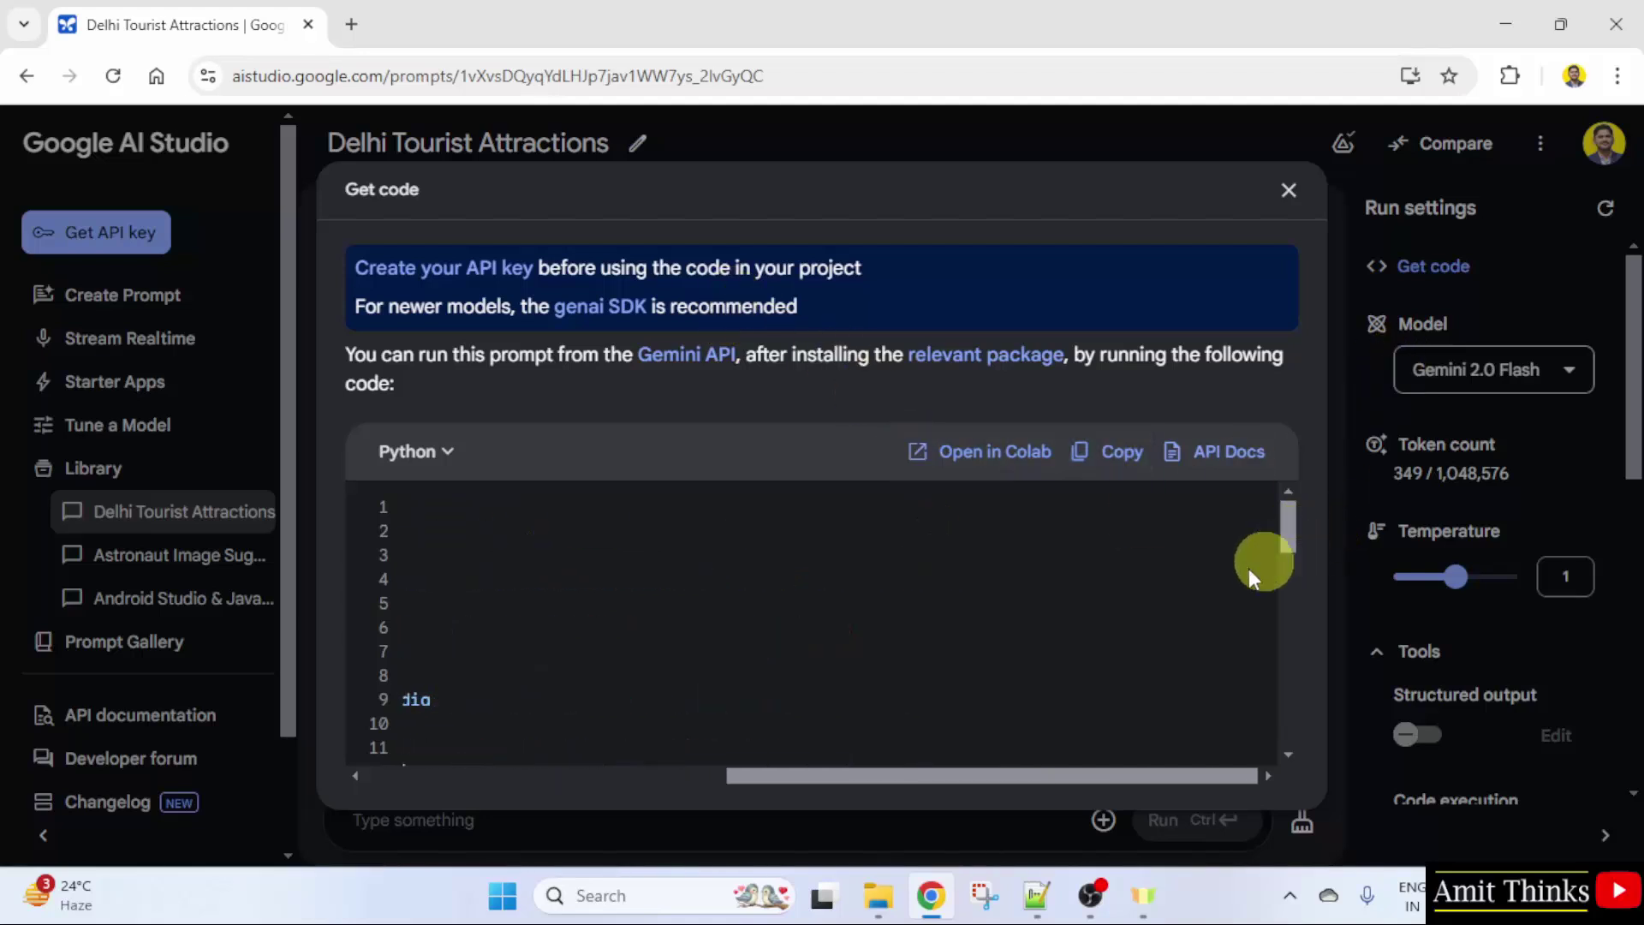
{"action": "left_click", "coordinate": [650, 779]}
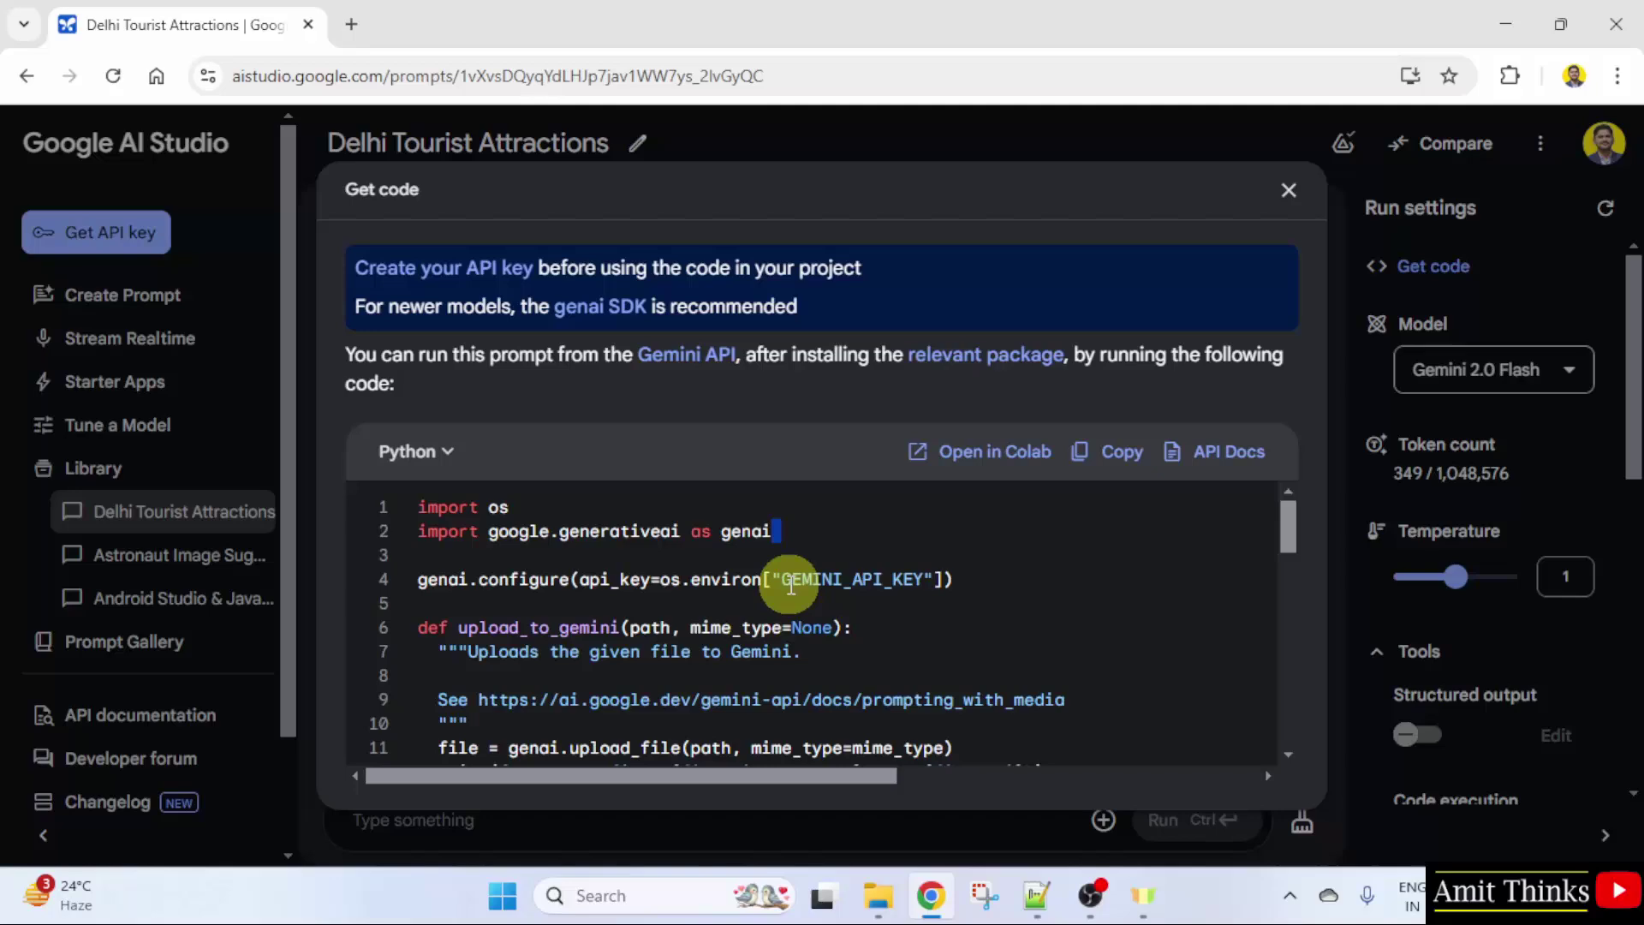
{"action": "double_click", "coordinate": [794, 578]}
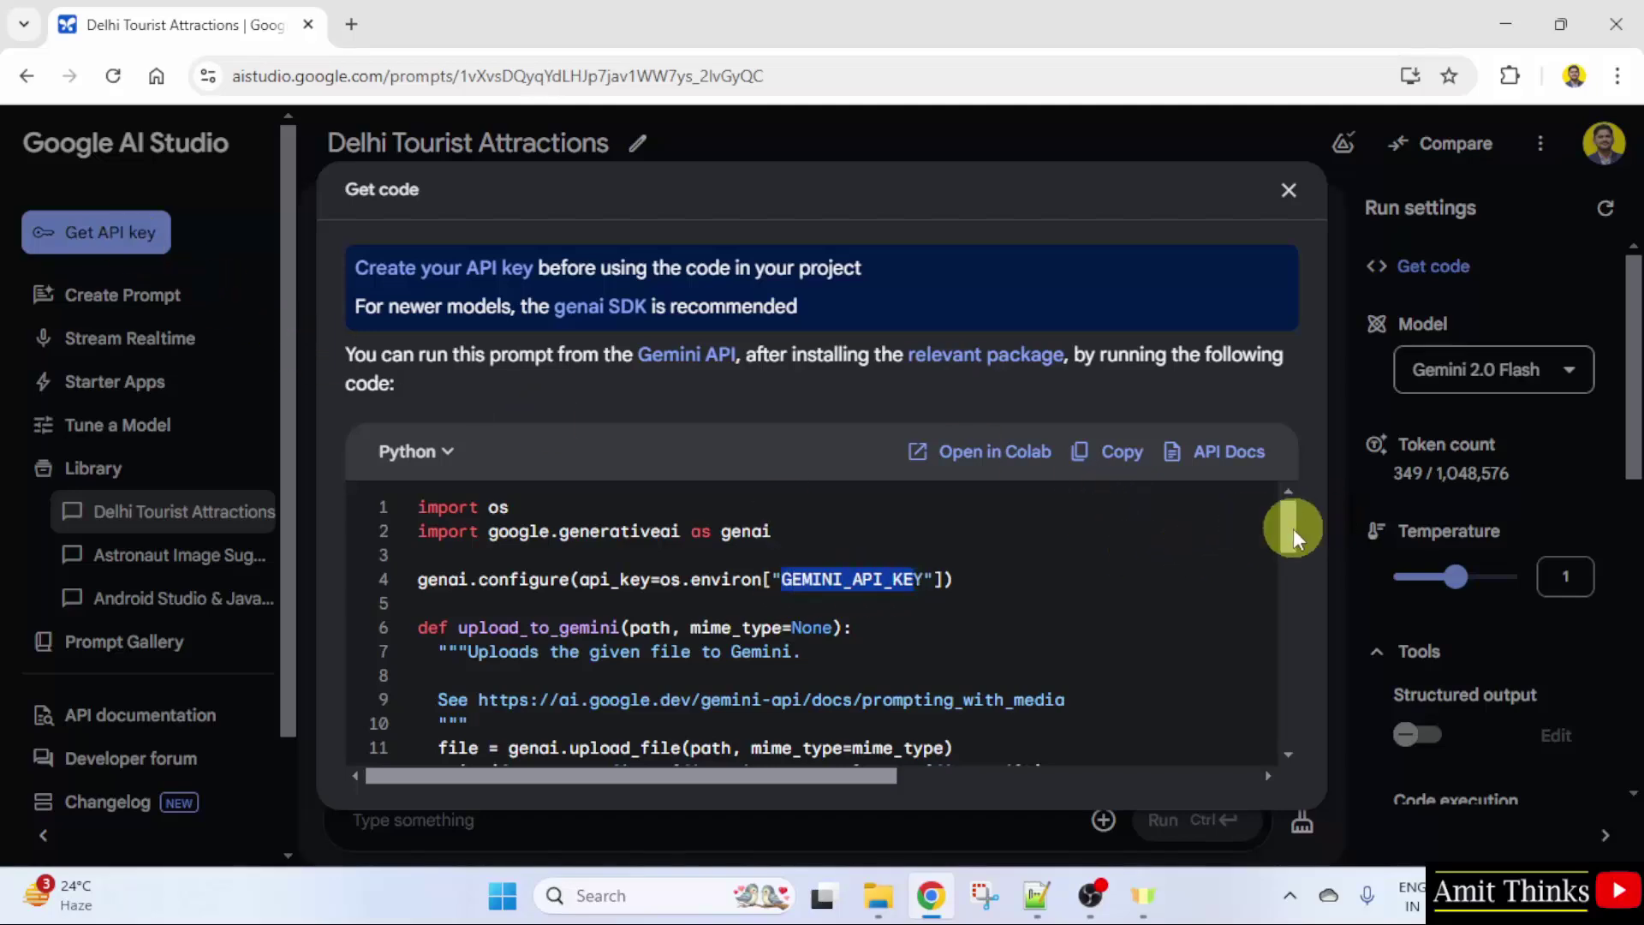
{"action": "mouse_move", "coordinate": [1288, 524]}
{"action": "left_mouse_down"}
{"action": "mouse_move", "coordinate": [1290, 681]}
{"action": "mouse_move", "coordinate": [1286, 543]}
{"action": "mouse_move", "coordinate": [1272, 598]}
{"action": "left_mouse_up"}
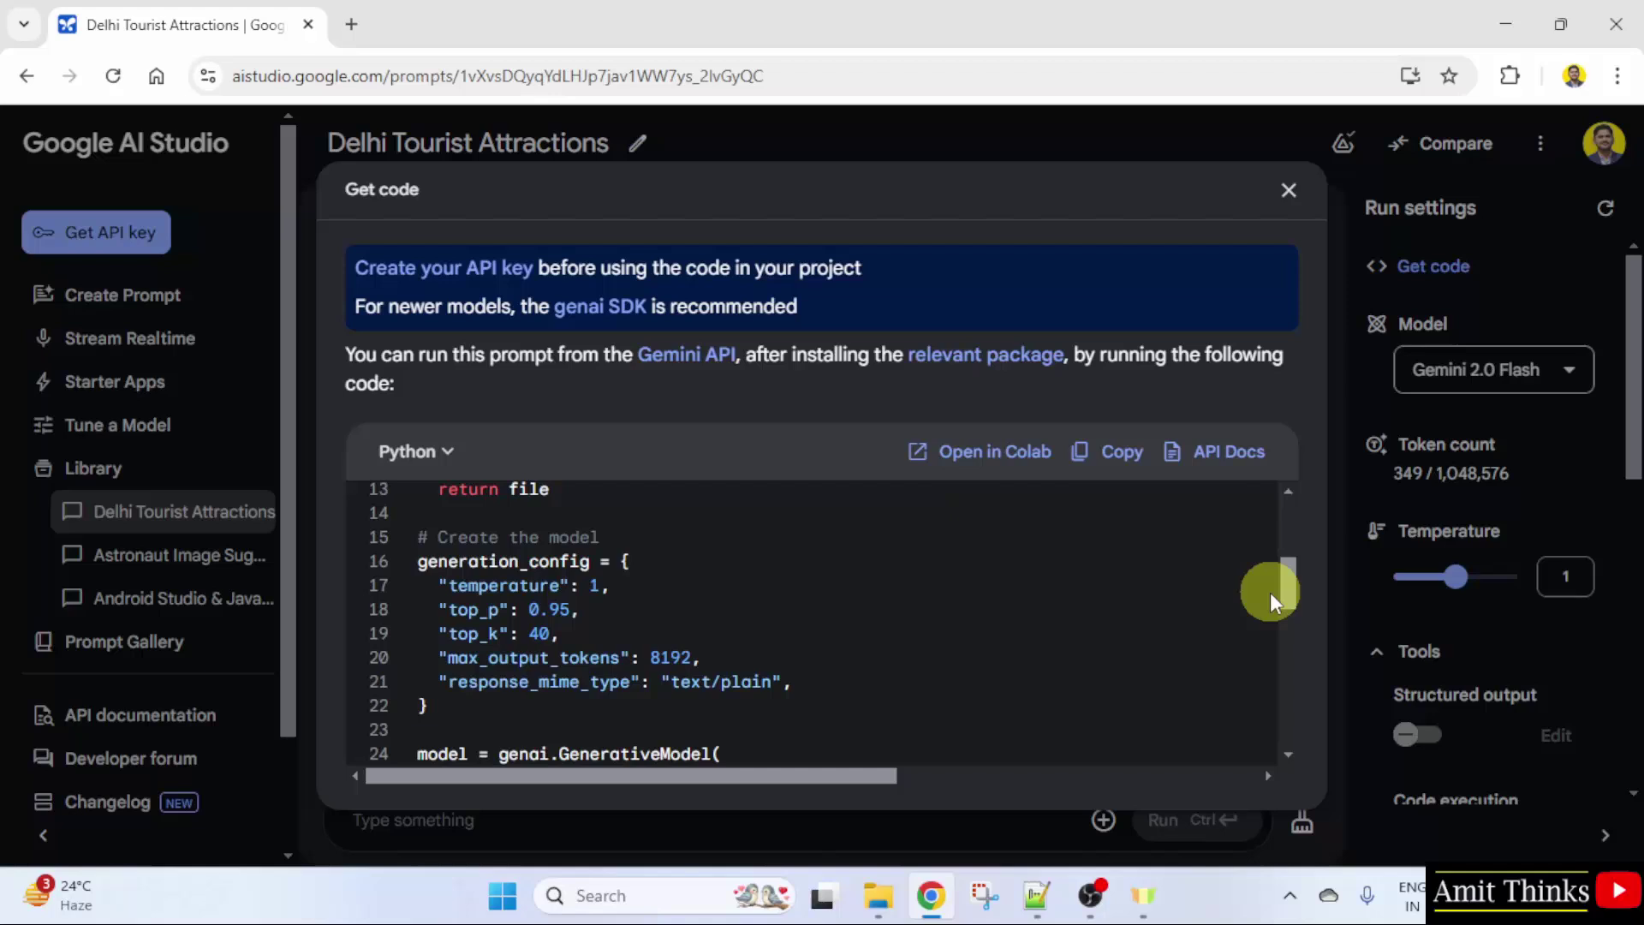
{"action": "left_click_drag", "start_coordinate": [1272, 598], "coordinate": [1255, 642]}
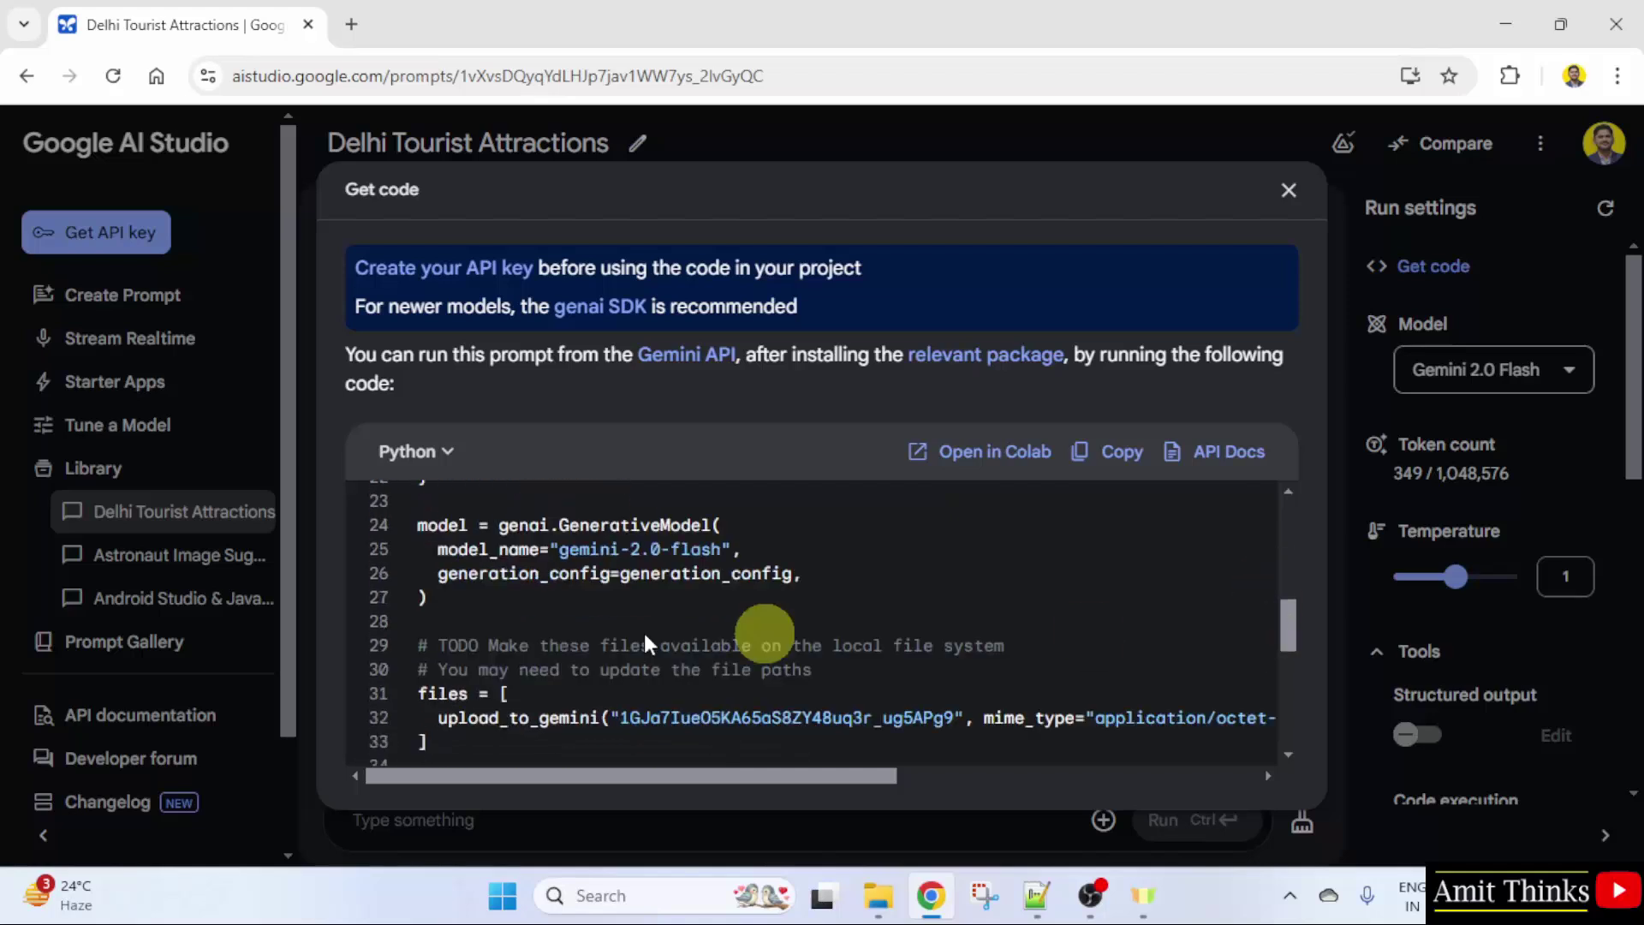
{"action": "left_click_drag", "start_coordinate": [561, 551], "coordinate": [723, 549]}
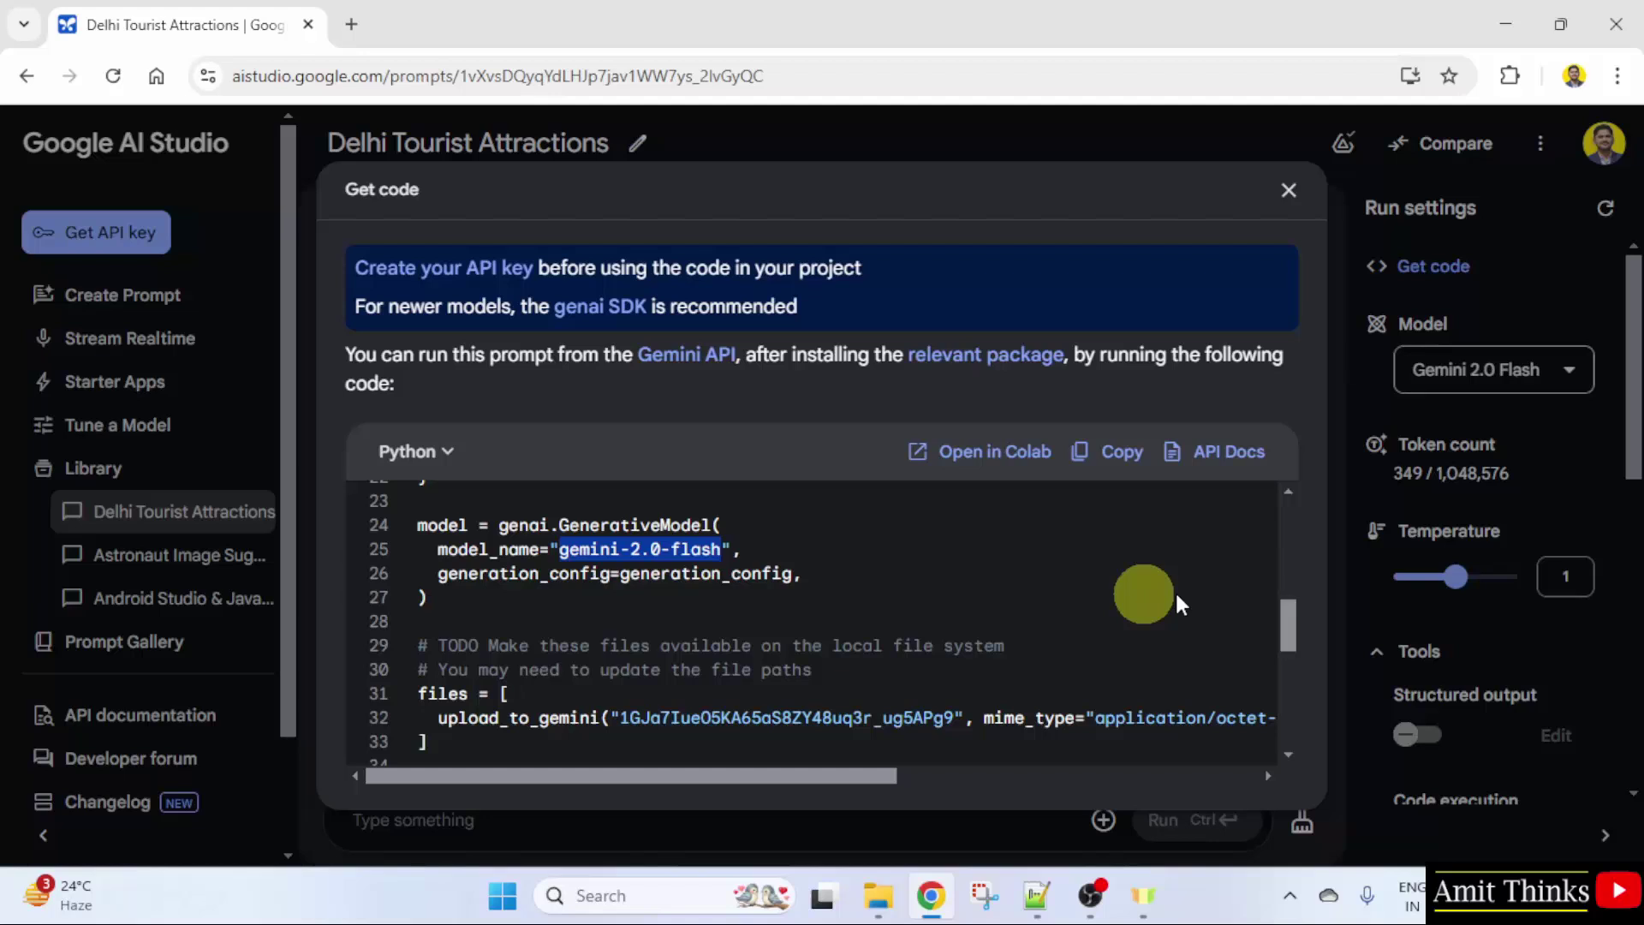
{"action": "left_click_drag", "start_coordinate": [1284, 624], "coordinate": [1290, 492]}
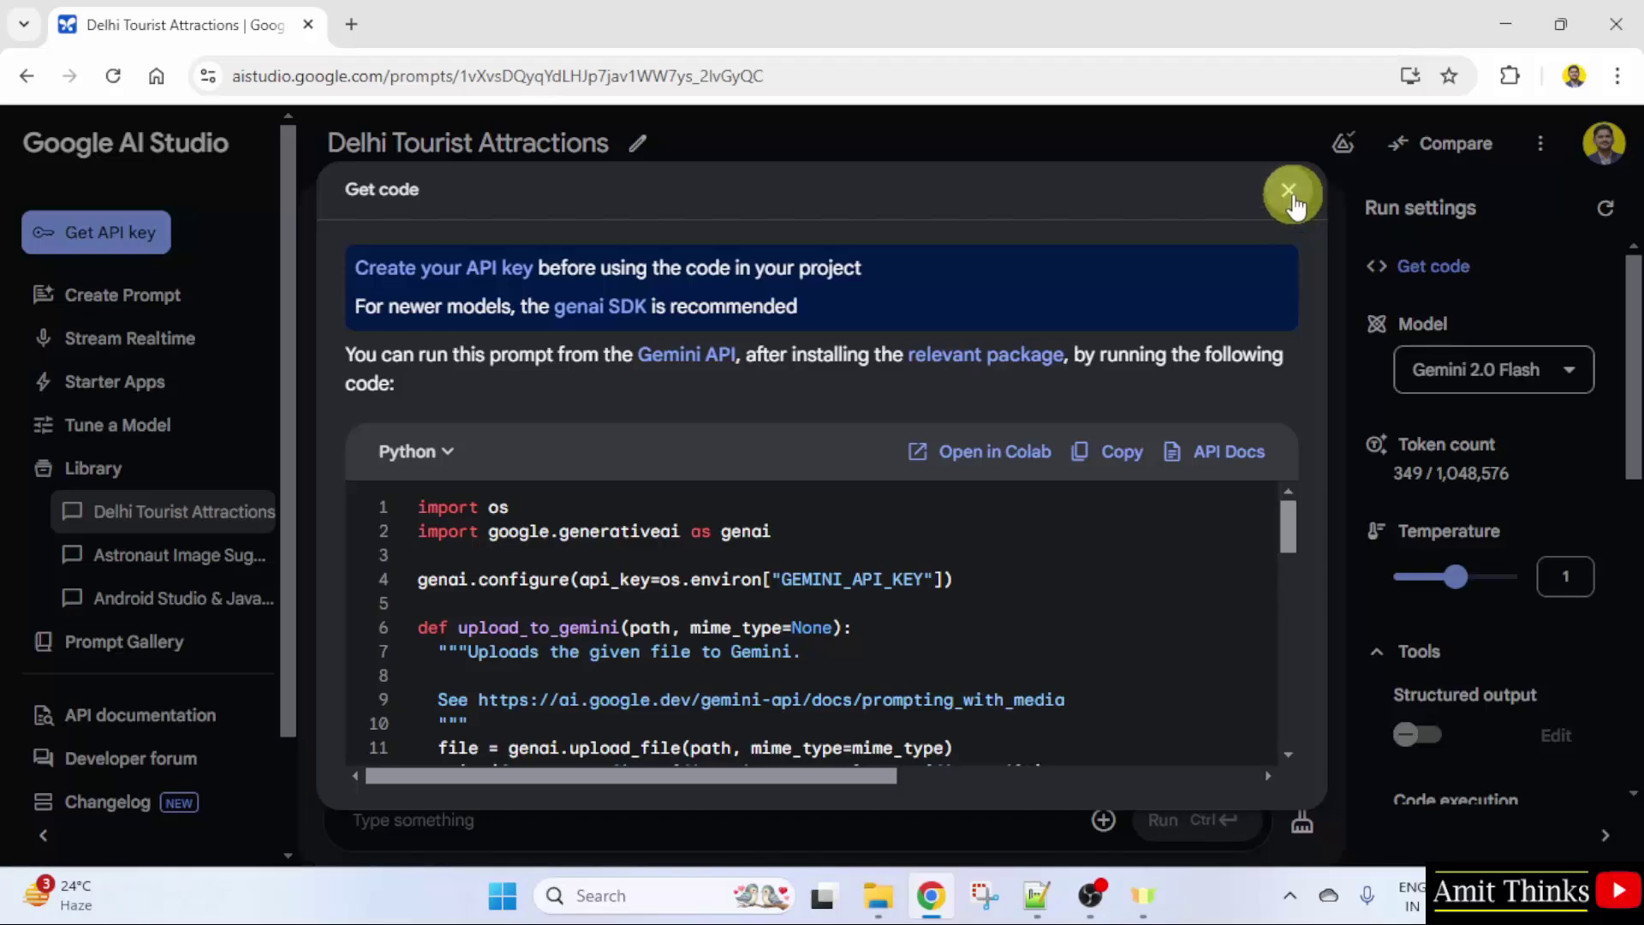
Close the Get code dialog and go to the Get API key page.
{"action": "left_click", "coordinate": [1288, 193]}
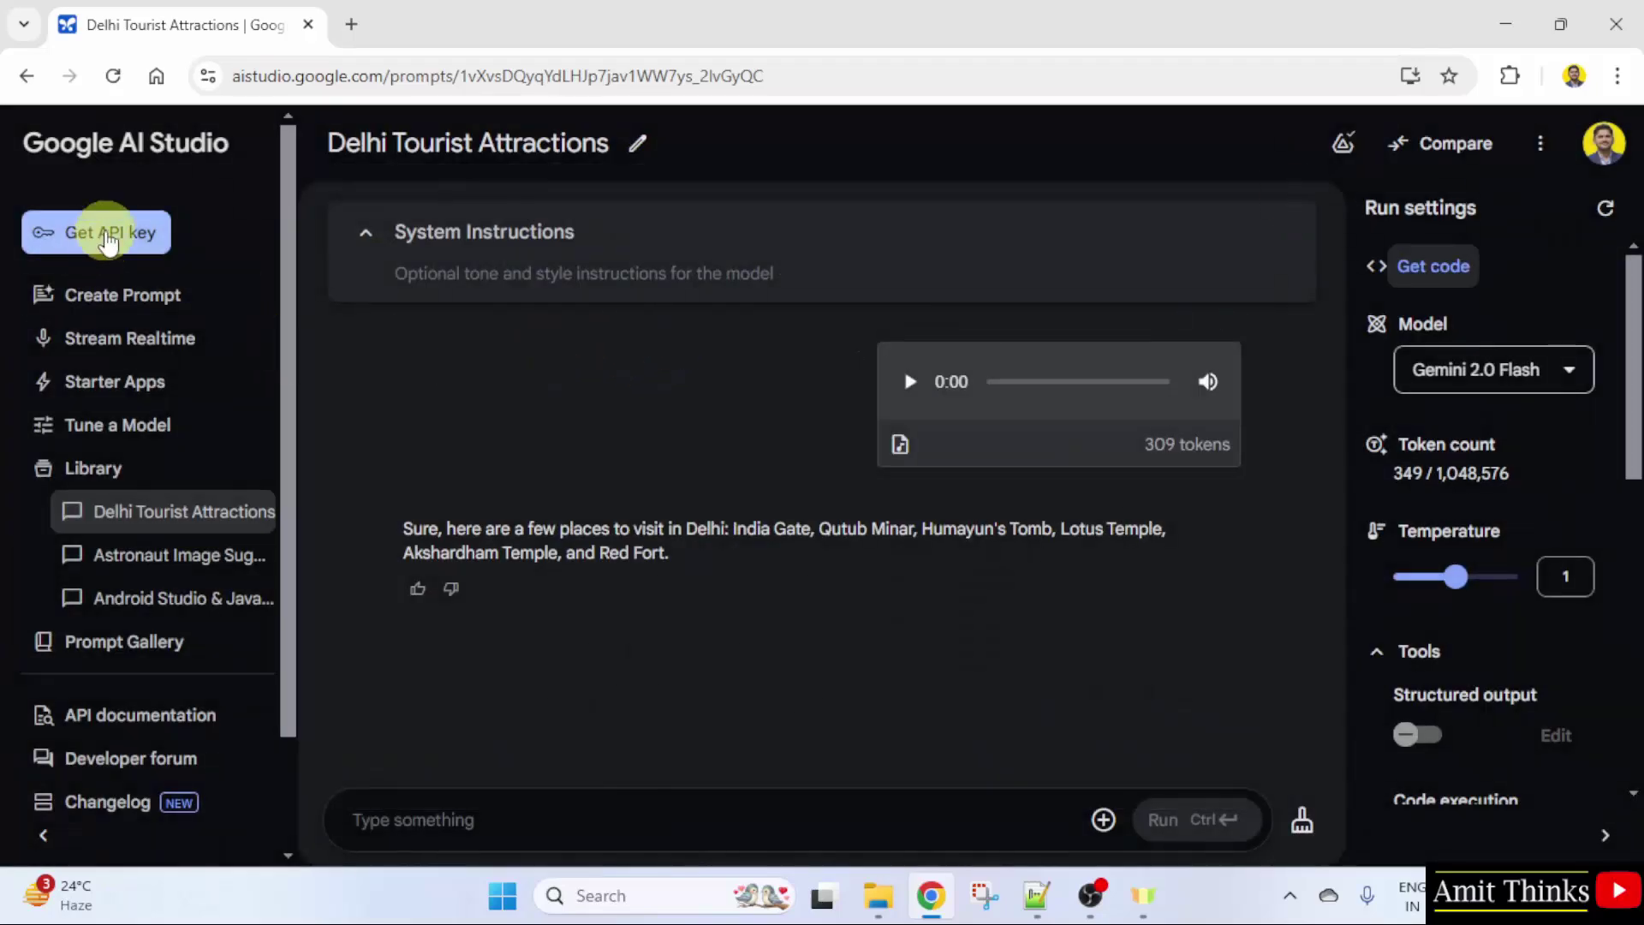
{"action": "left_click", "coordinate": [108, 241]}
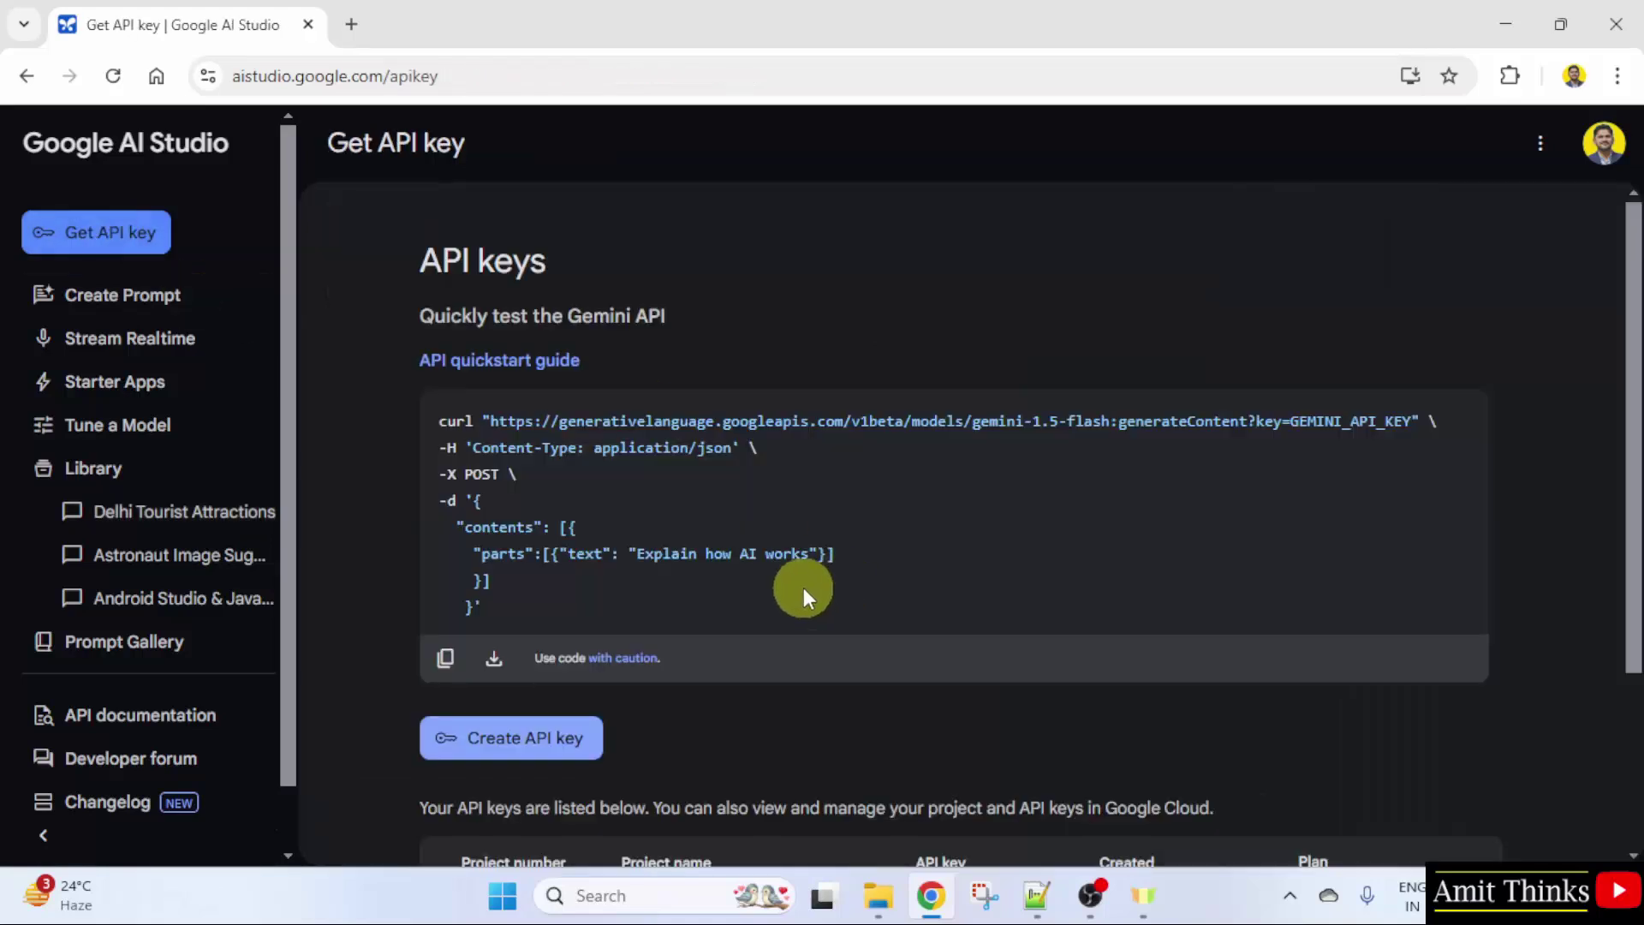
{"action": "scroll", "coordinate": [532, 643], "scroll_direction": "down", "scroll_amount": 2}
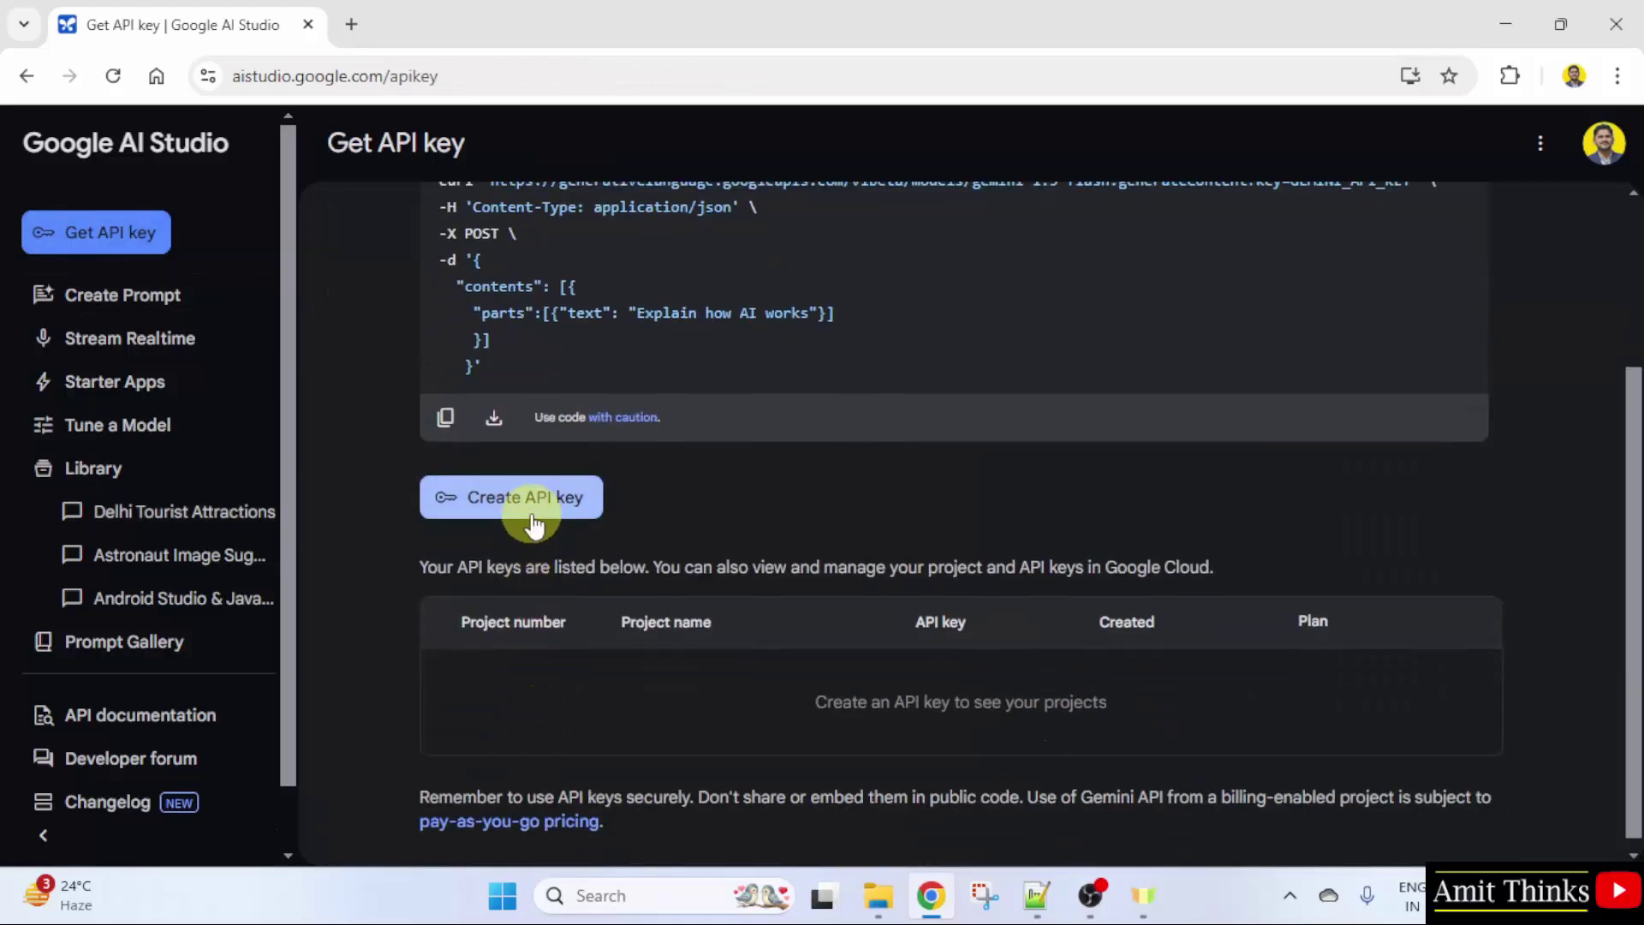
{"action": "scroll", "coordinate": [561, 514], "scroll_direction": "up", "scroll_amount": 2}
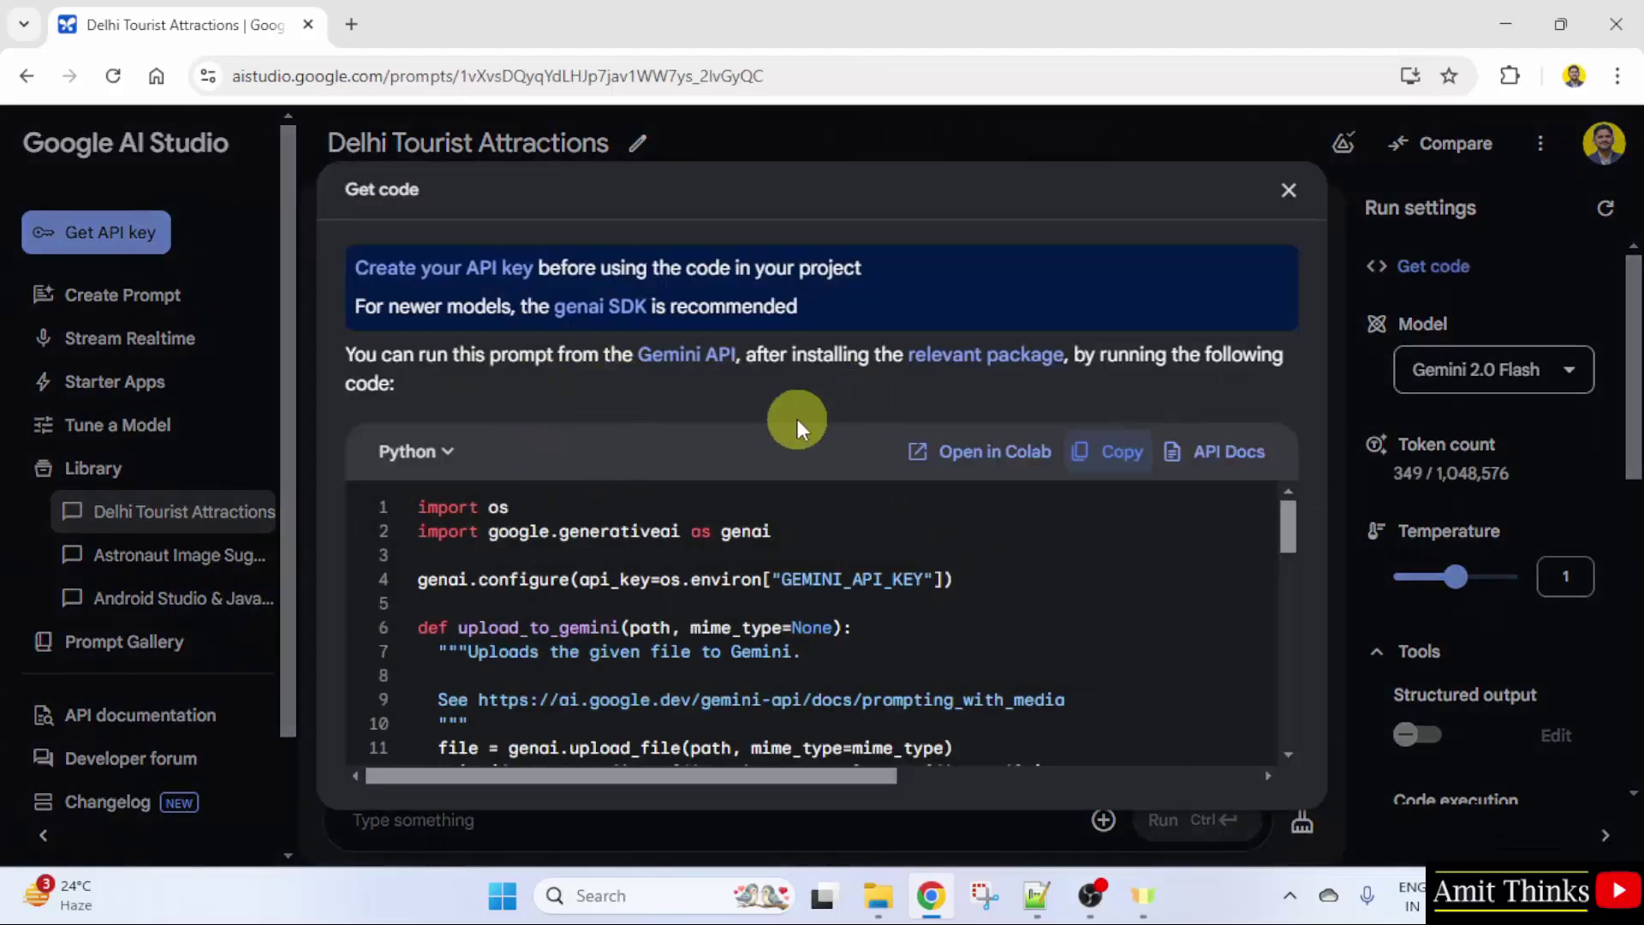
Keep Python as the code language and highlight the GEMINI_API_KEY placeholder.
{"action": "left_click", "coordinate": [449, 453]}
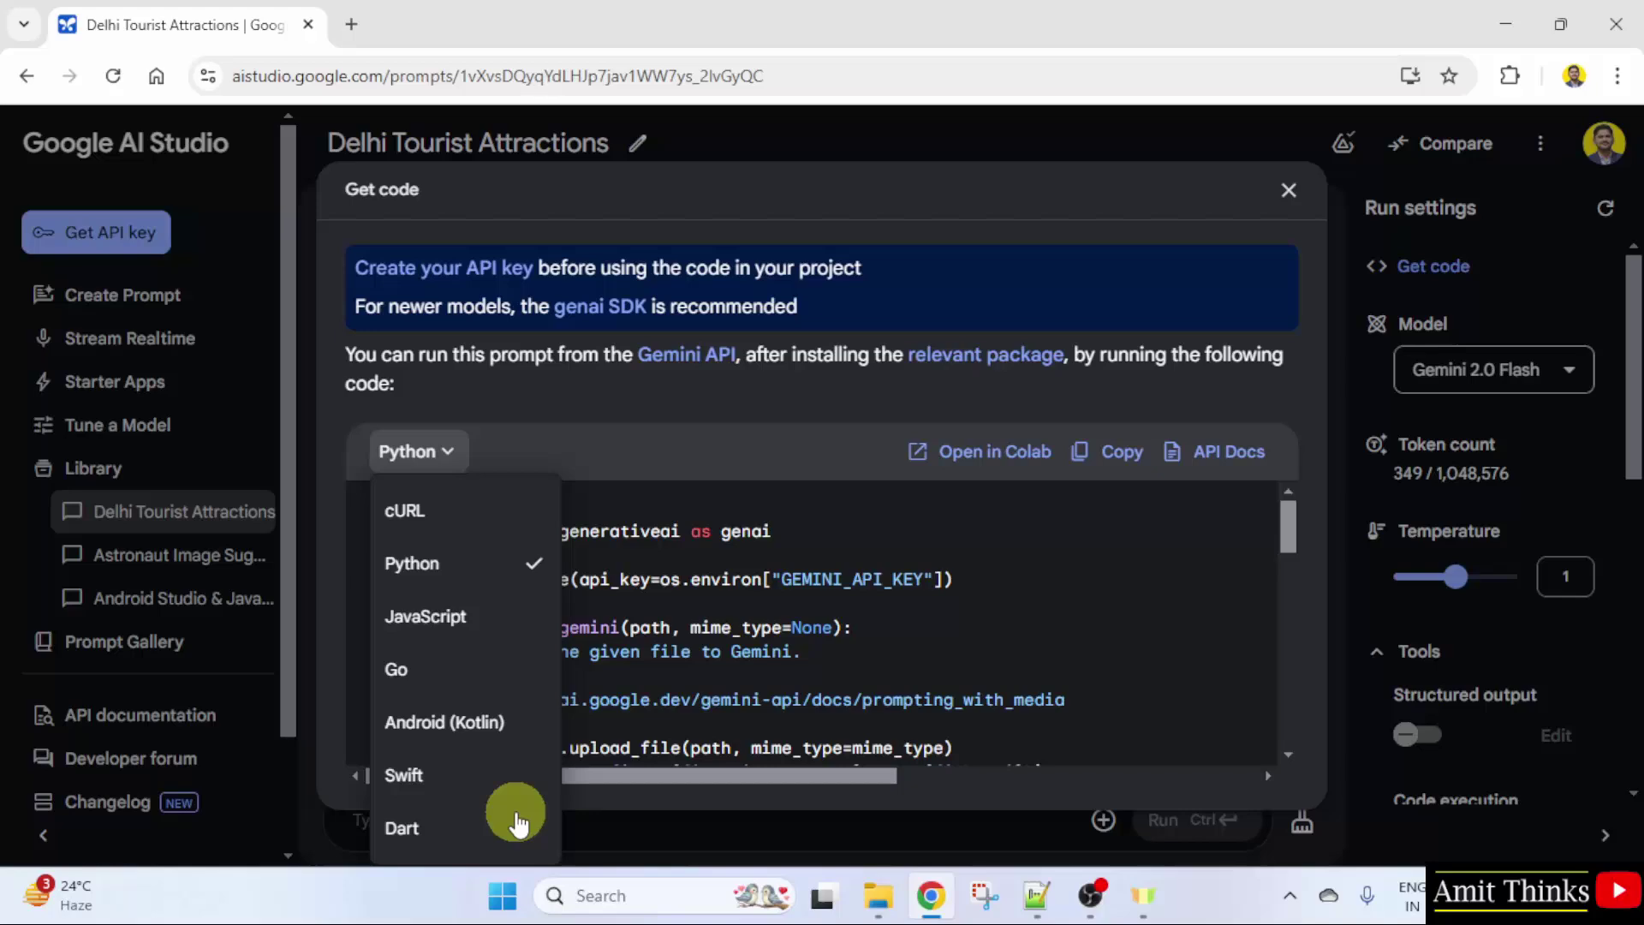
{"action": "left_click", "coordinate": [605, 424]}
{"action": "scroll", "coordinate": [1169, 681], "scroll_direction": "down", "scroll_amount": 2}
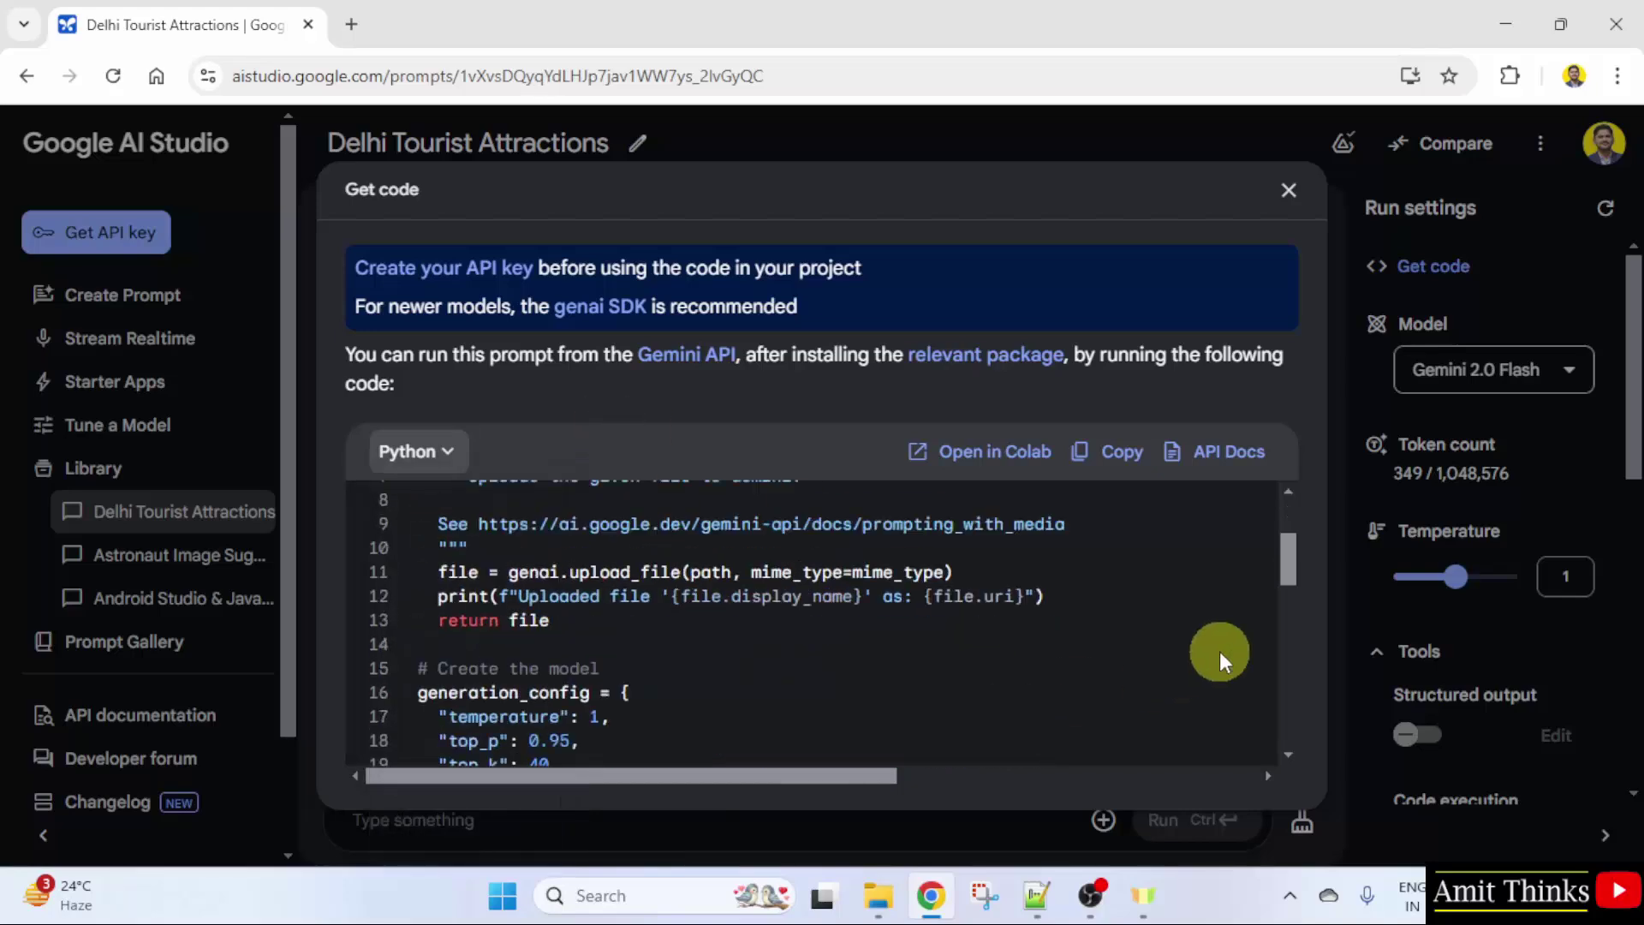
{"action": "scroll", "coordinate": [1218, 652], "scroll_direction": "down", "scroll_amount": 3}
{"action": "scroll", "coordinate": [1227, 652], "scroll_direction": "down", "scroll_amount": 3}
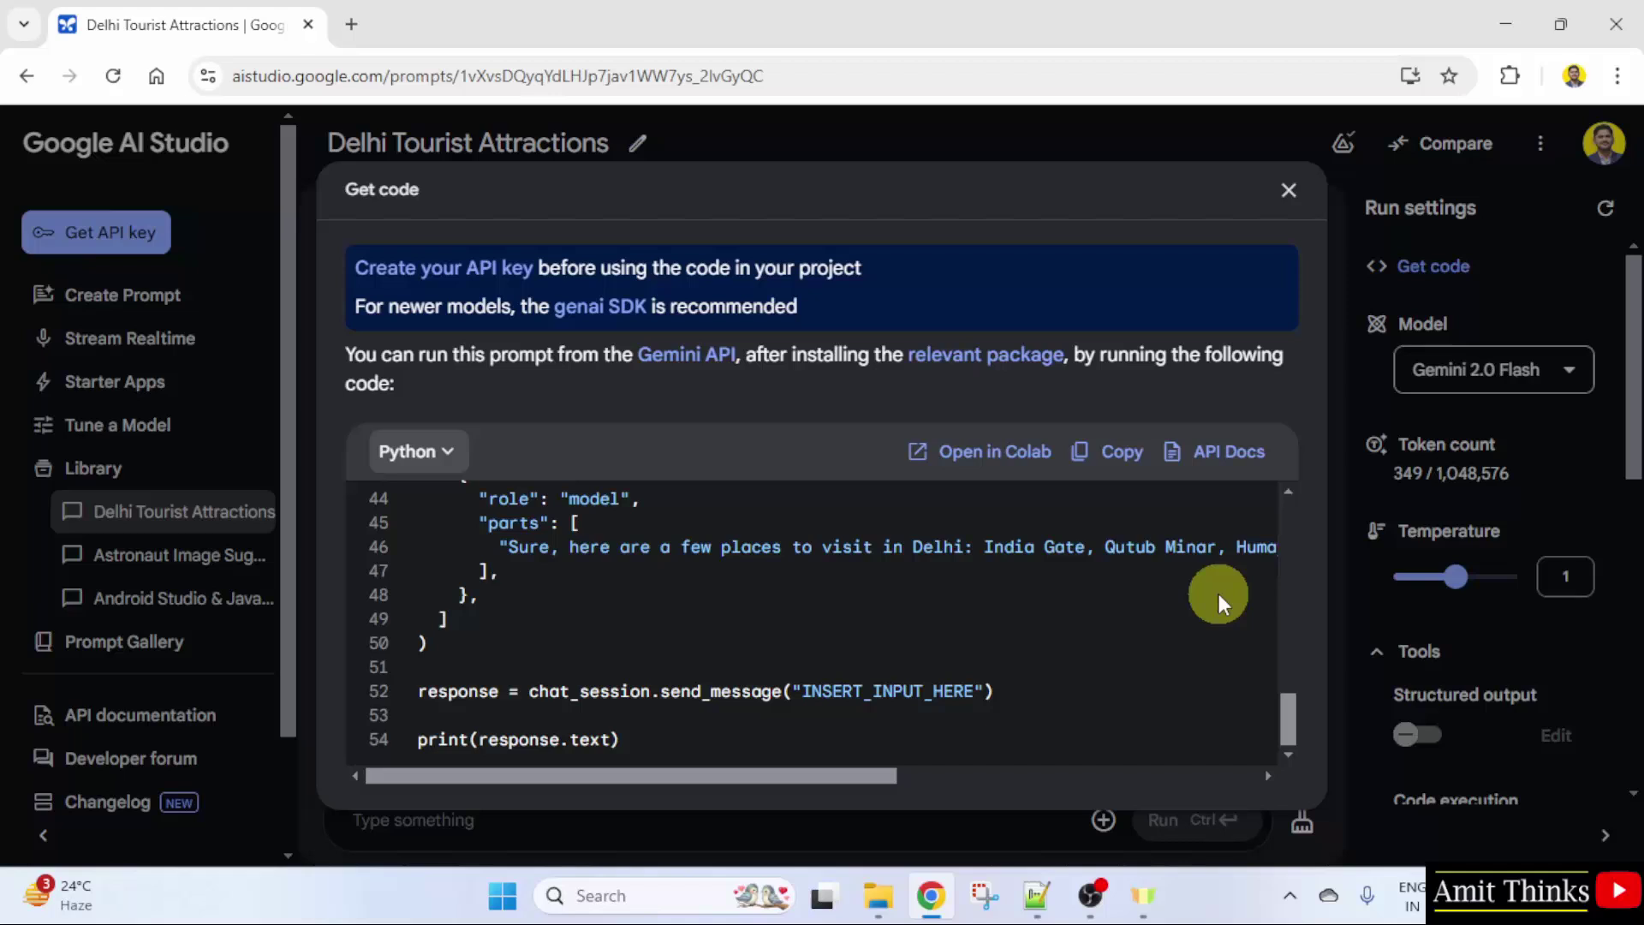
{"action": "left_click_drag", "start_coordinate": [1284, 708], "coordinate": [1284, 514]}
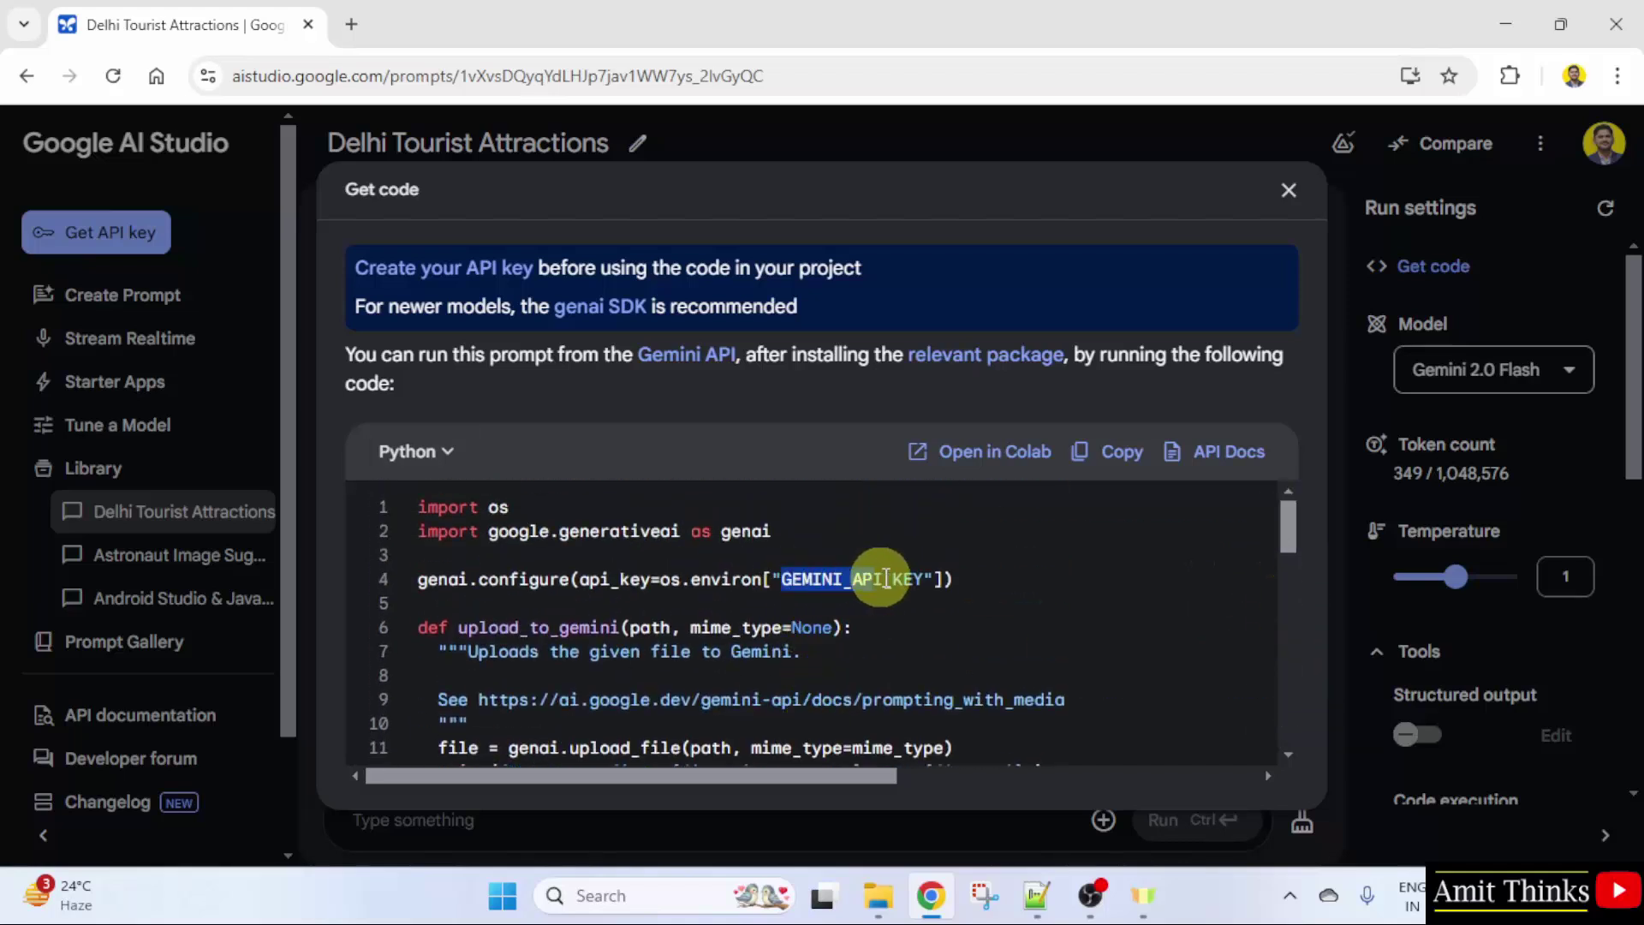
{"action": "left_click_drag", "start_coordinate": [770, 578], "coordinate": [956, 579]}
{"action": "left_click", "coordinate": [1015, 580]}
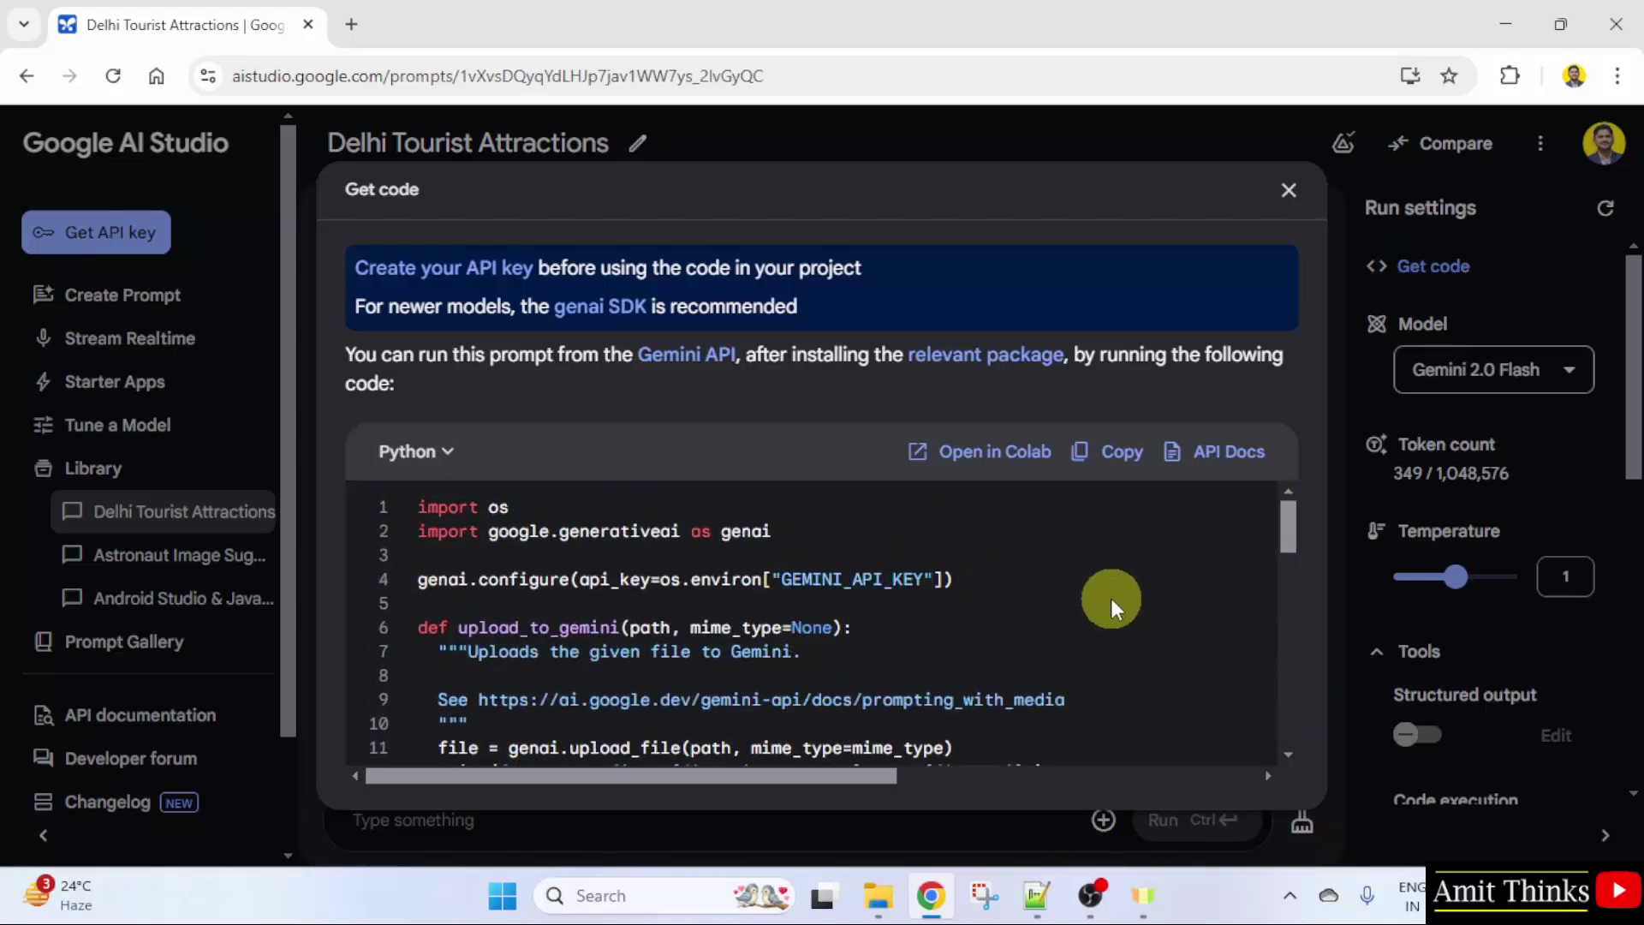